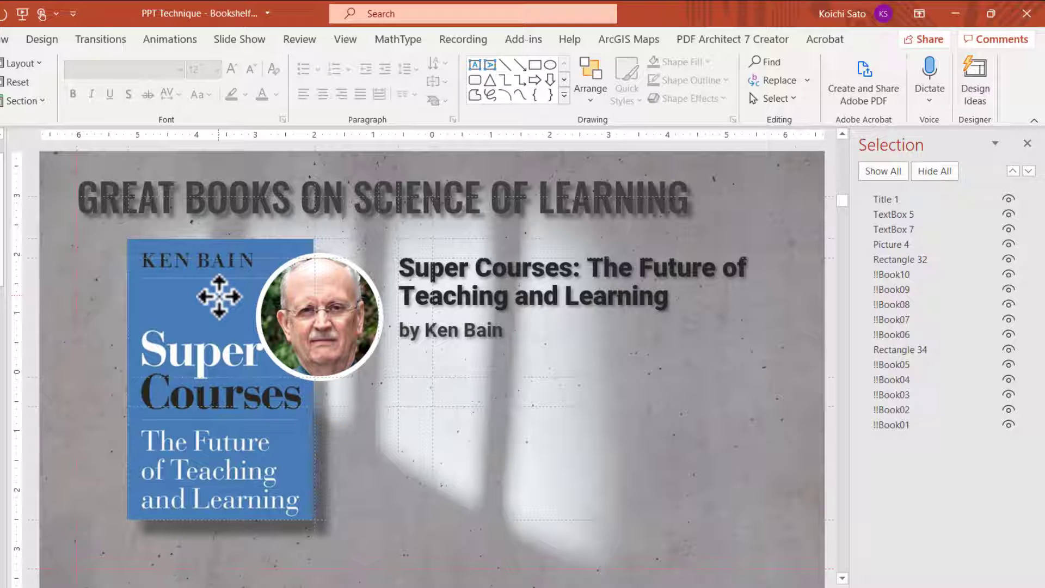
- Compare the object name of the Super Courses book cover on slides 4 and 5
left_click(220, 297)
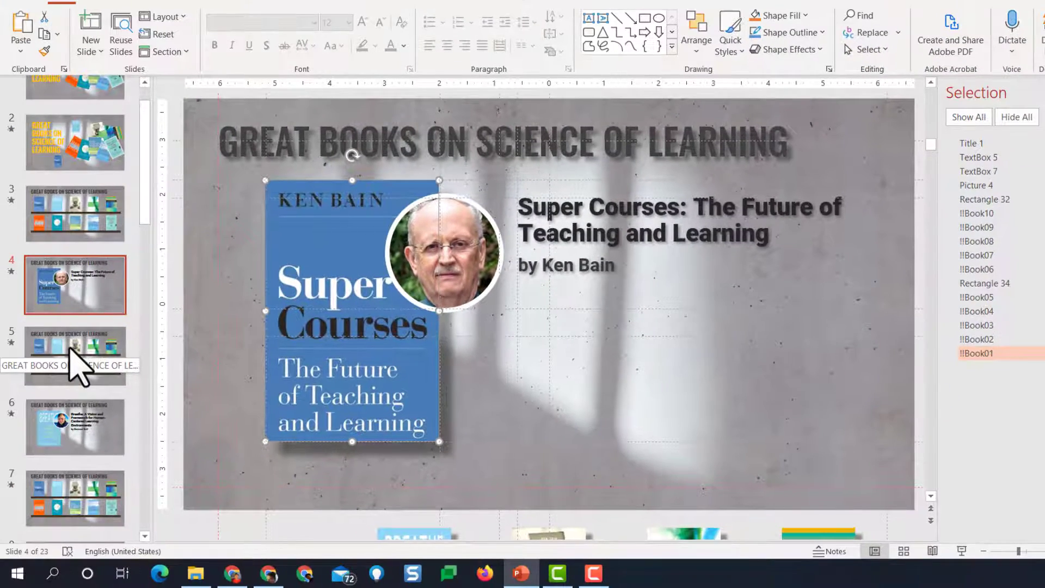
left_click(71, 353)
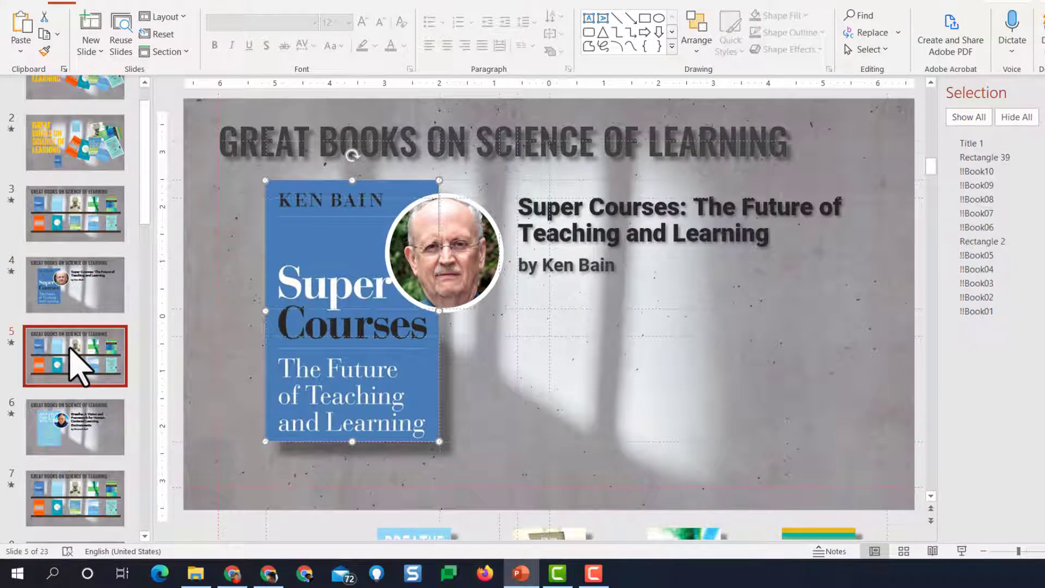
left_click(289, 265)
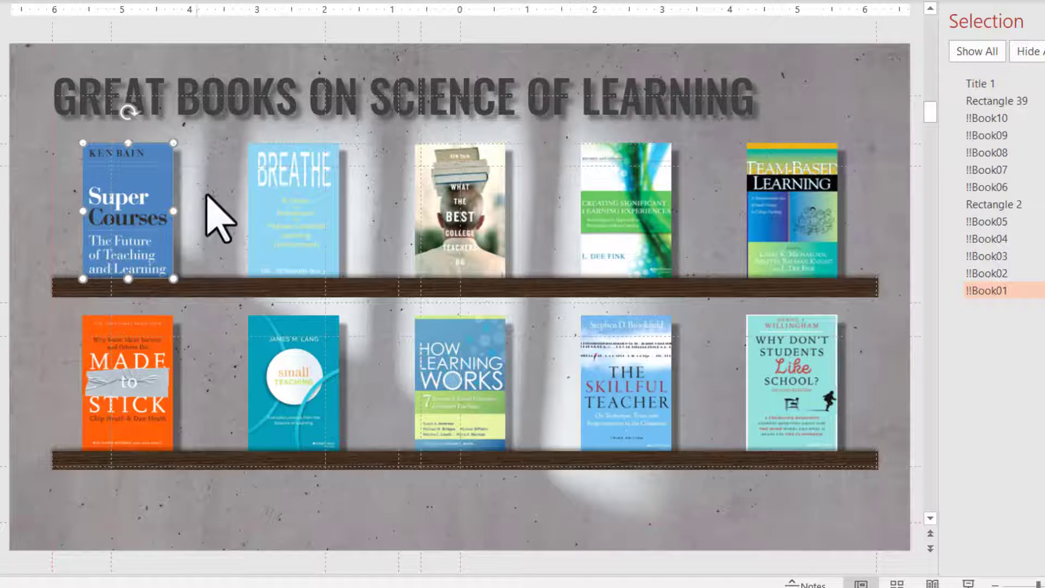
- Compare the object name of the Breathe book cover on slide 5 with the one below slide 4
left_click(285, 190)
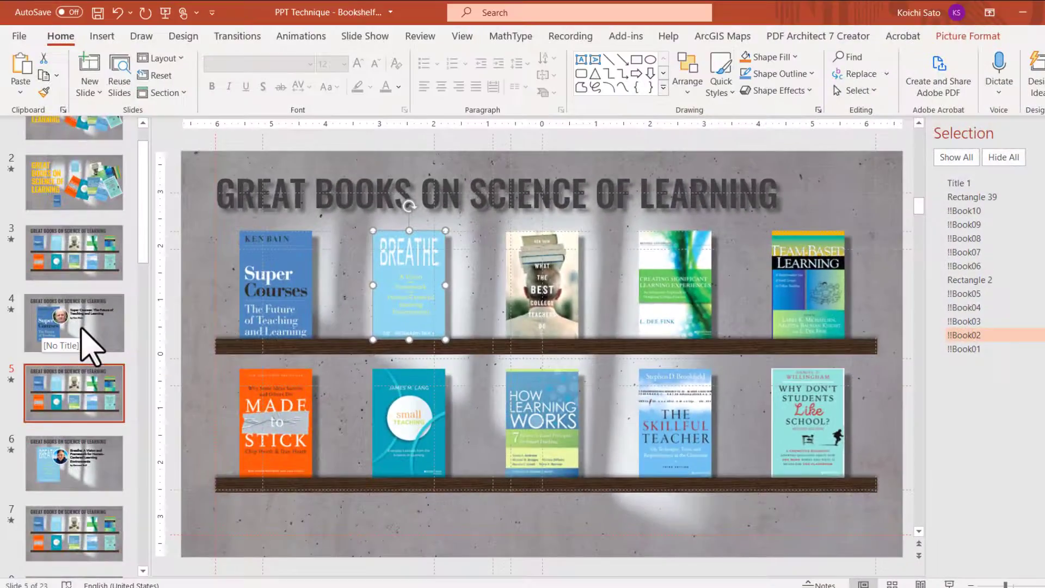
left_click(82, 327)
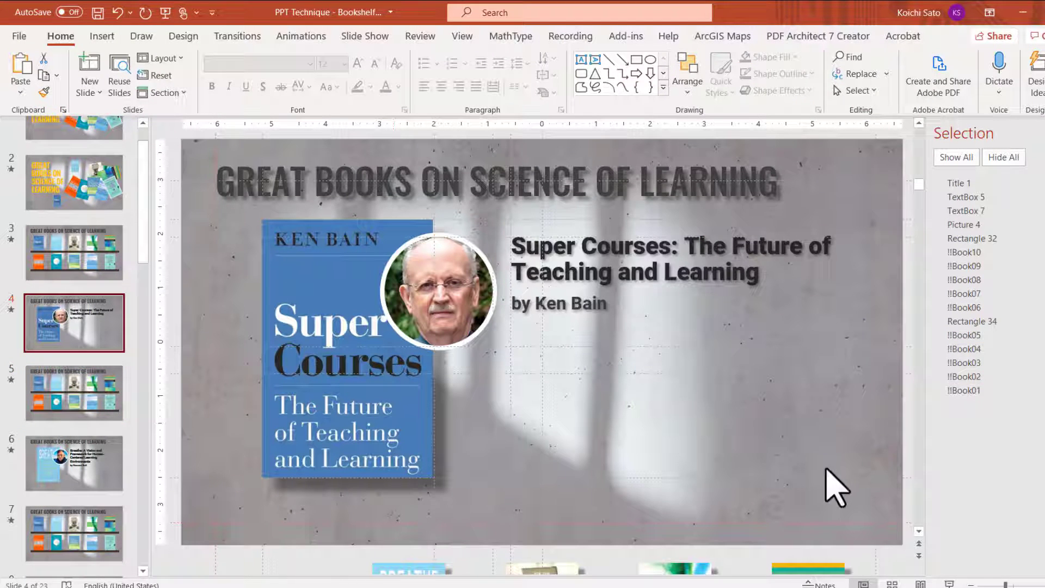
left_click(919, 531)
scroll(920, 532, "down", 5)
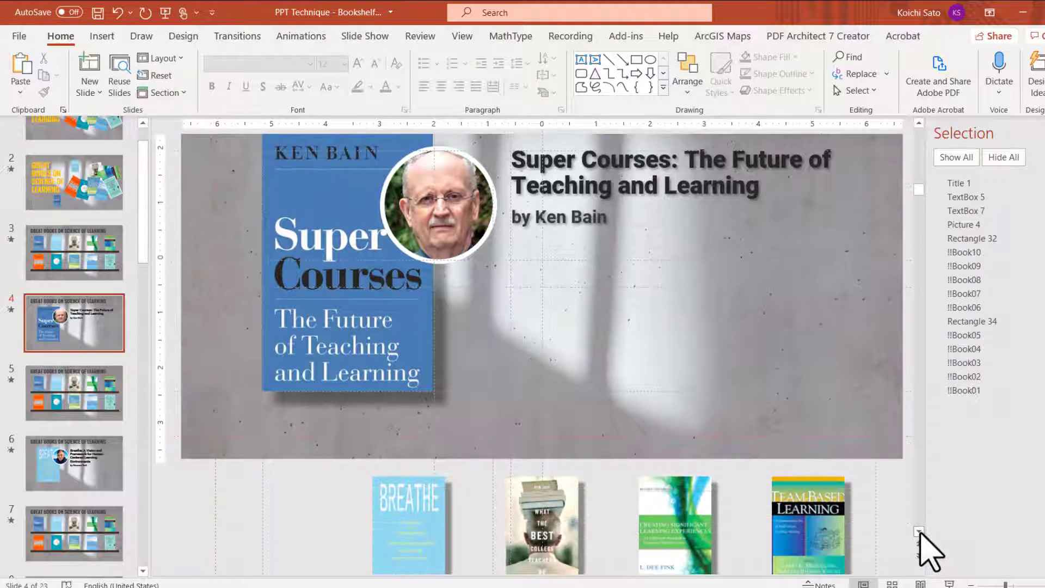
left_click(409, 489)
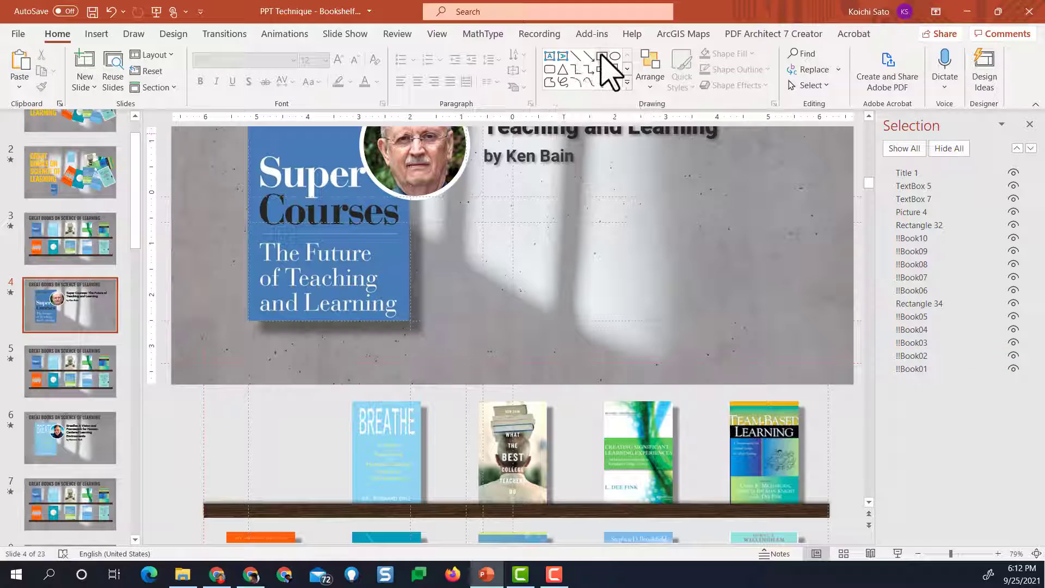
- Draw a small rectangle below the author line on slide 4 and place a copy of it to its lower right
left_click(601, 56)
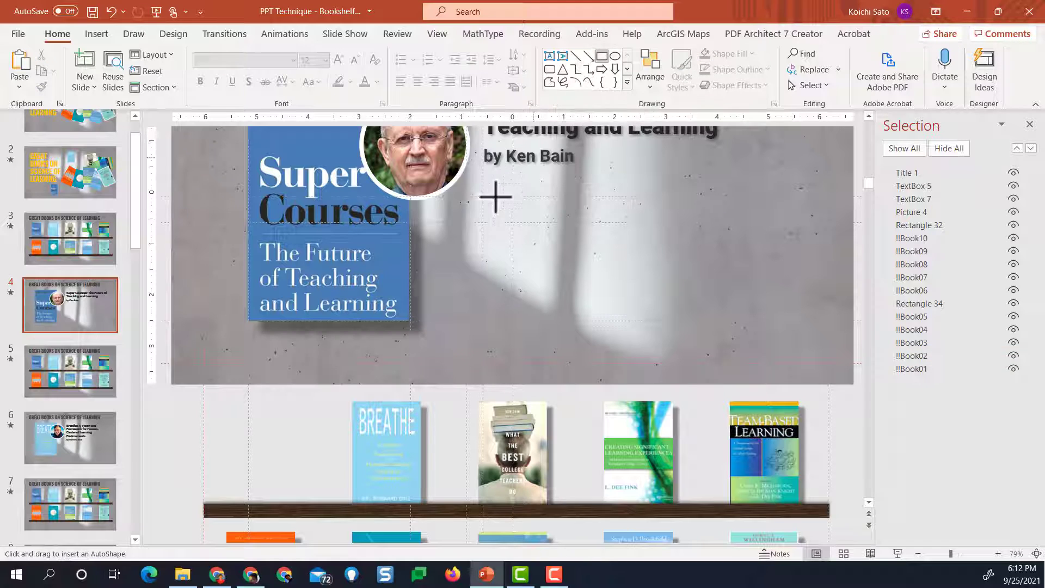
left_click_drag(483, 209, 555, 257)
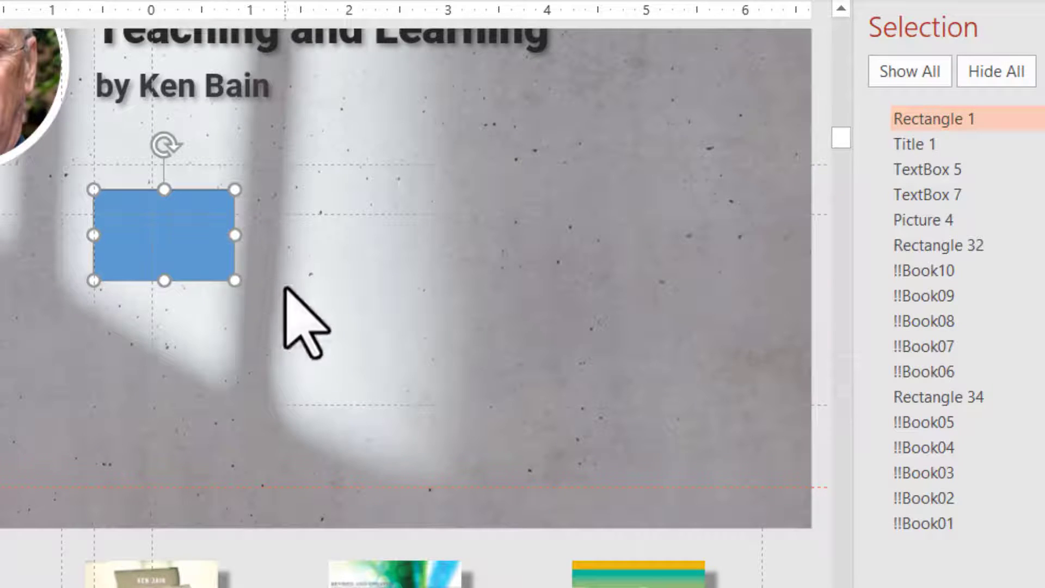
left_click(321, 299)
key("ctrl+v")
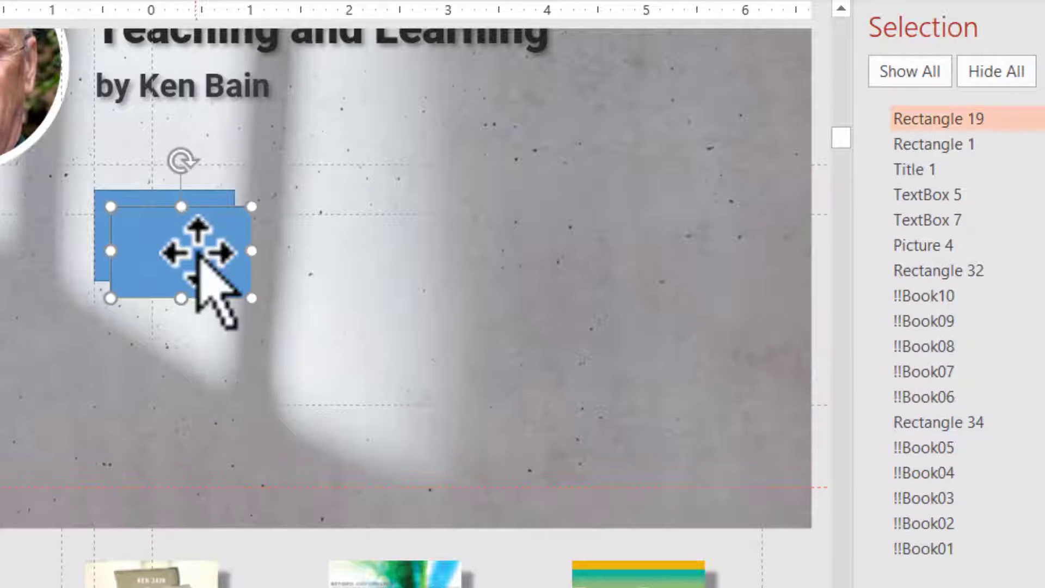
left_click_drag(199, 259, 380, 332)
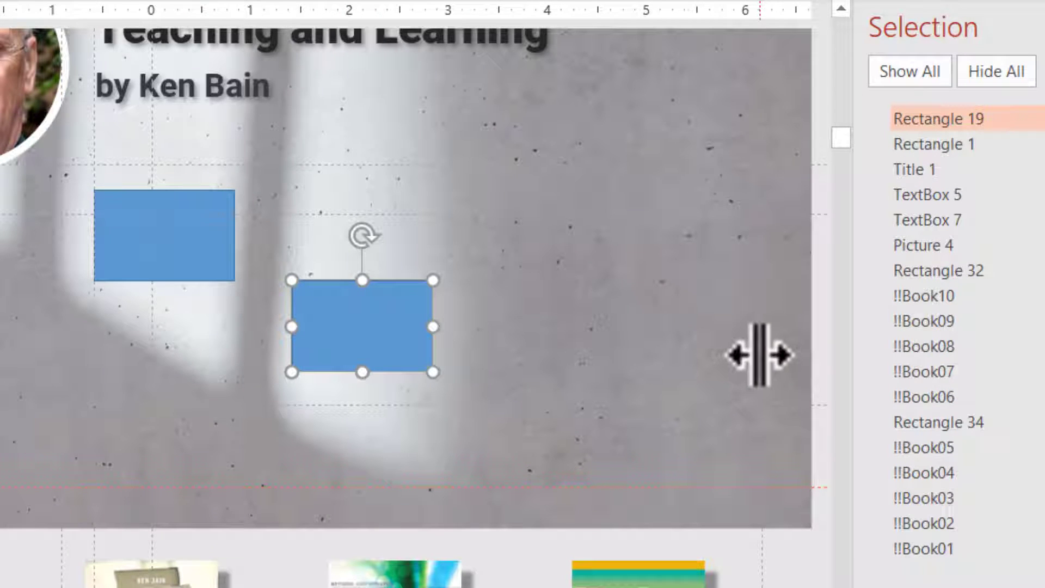
- Check the object names of the two blue rectangles on slide 4
left_click(228, 224)
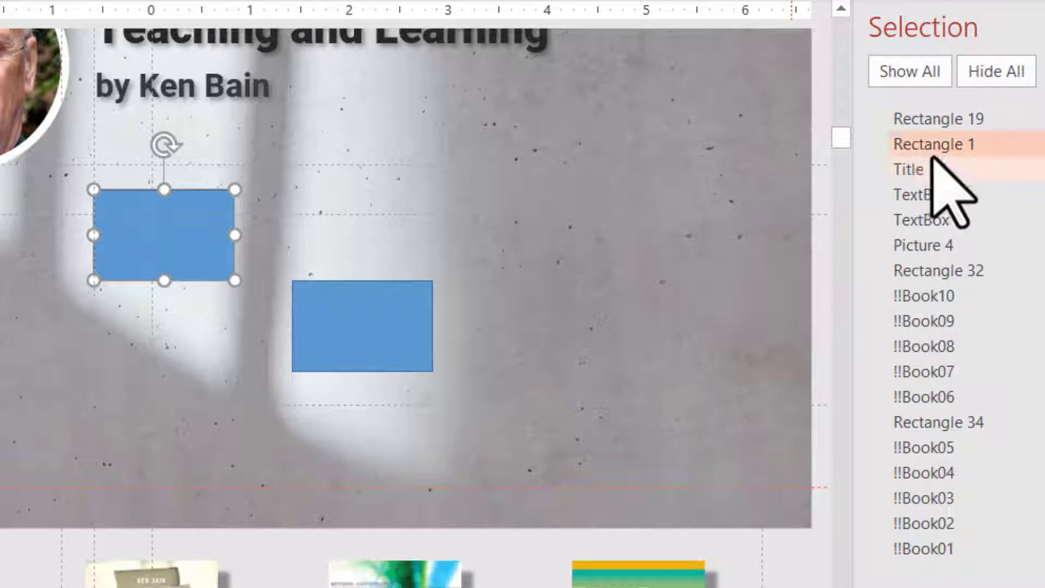
left_click(366, 347)
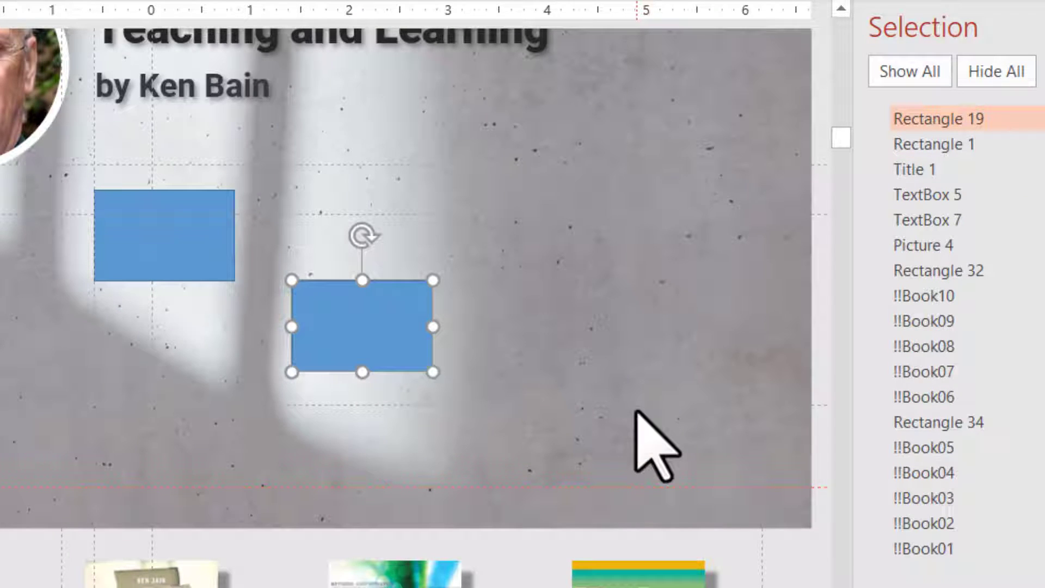
left_click(581, 264)
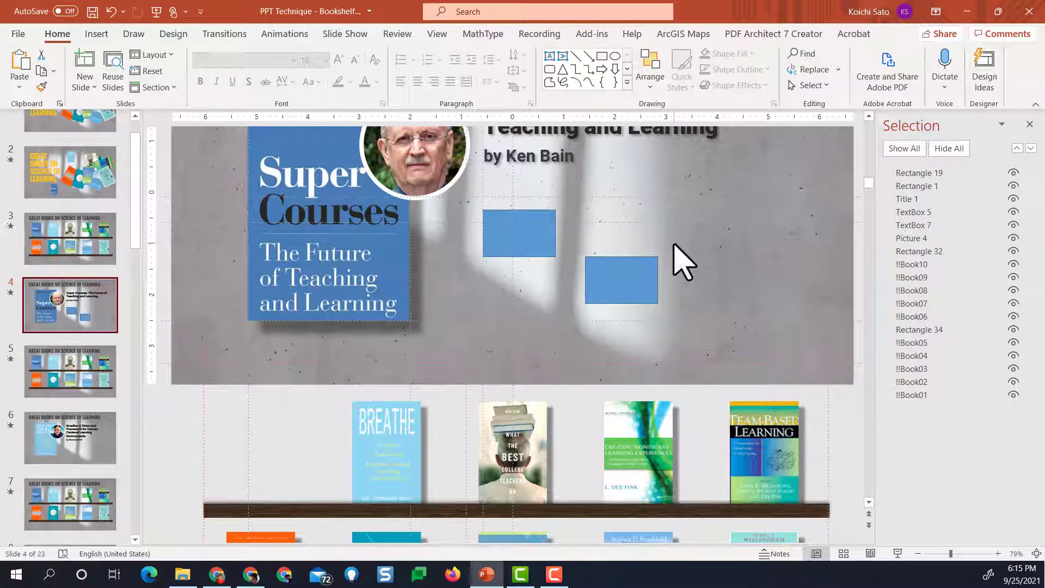
- Duplicate slide 4 and check the object names of both rectangles on the duplicate
right_click(90, 304)
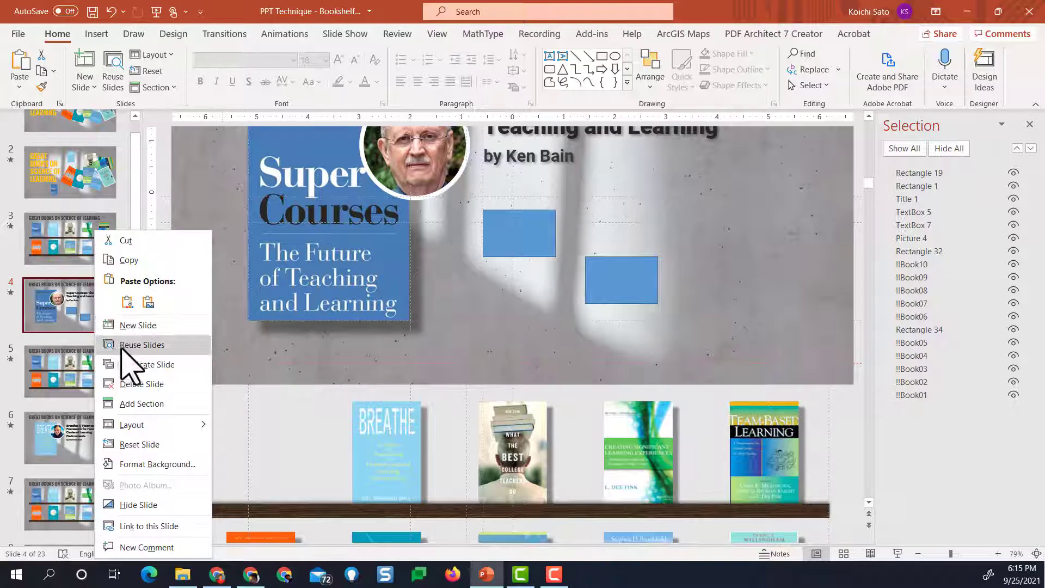
left_click(133, 384)
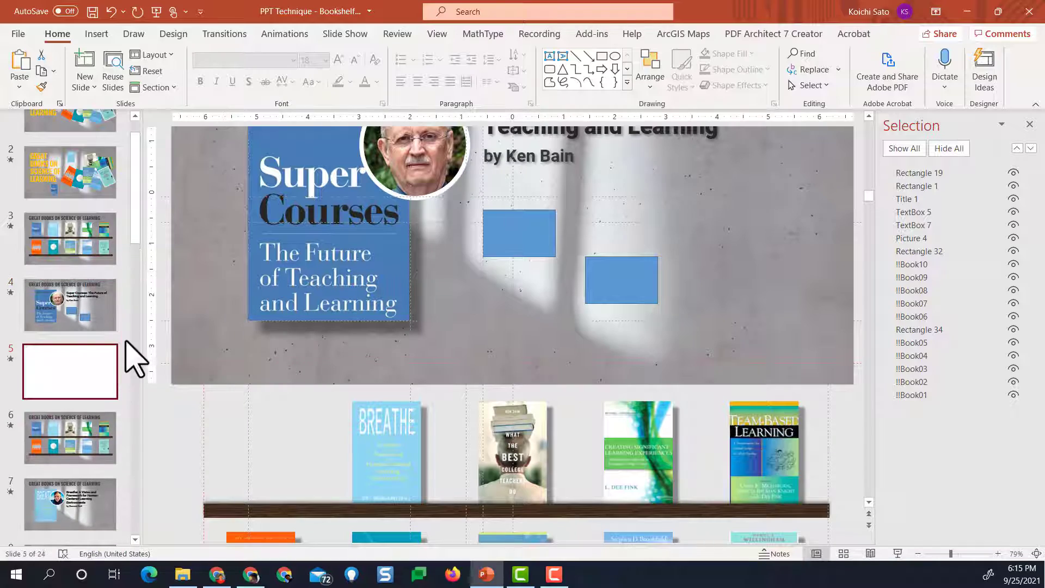
left_click(520, 236)
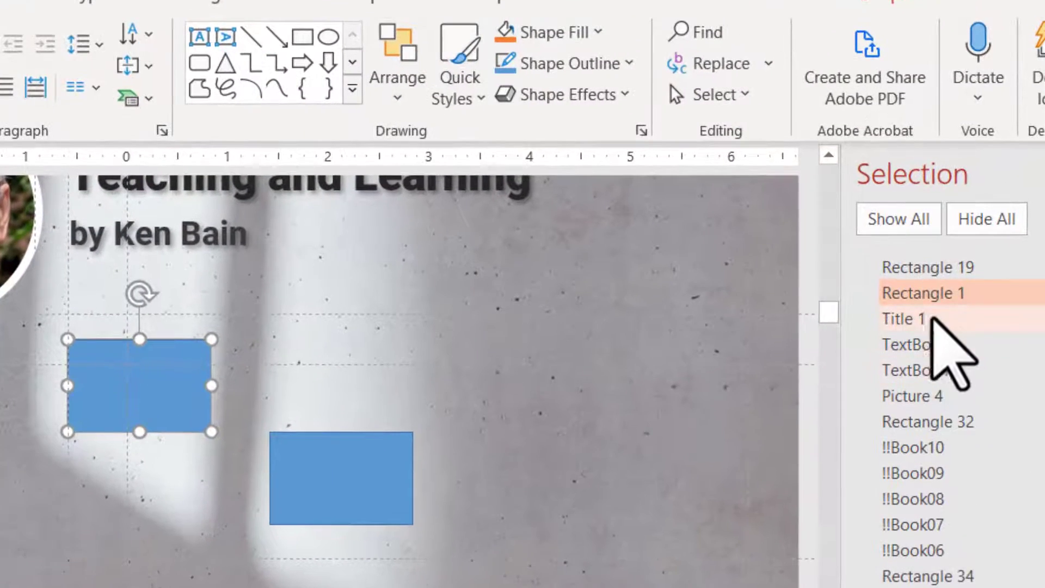
left_click(398, 479)
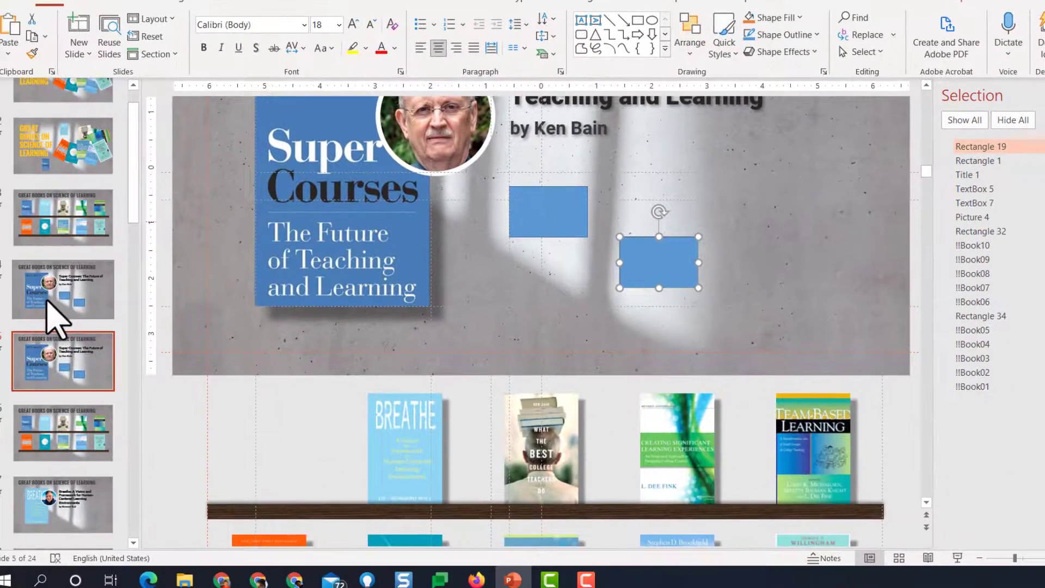
- Compare the object names of the two rectangles on slide 4 with those on its duplicate, slide 5
left_click(847, 229)
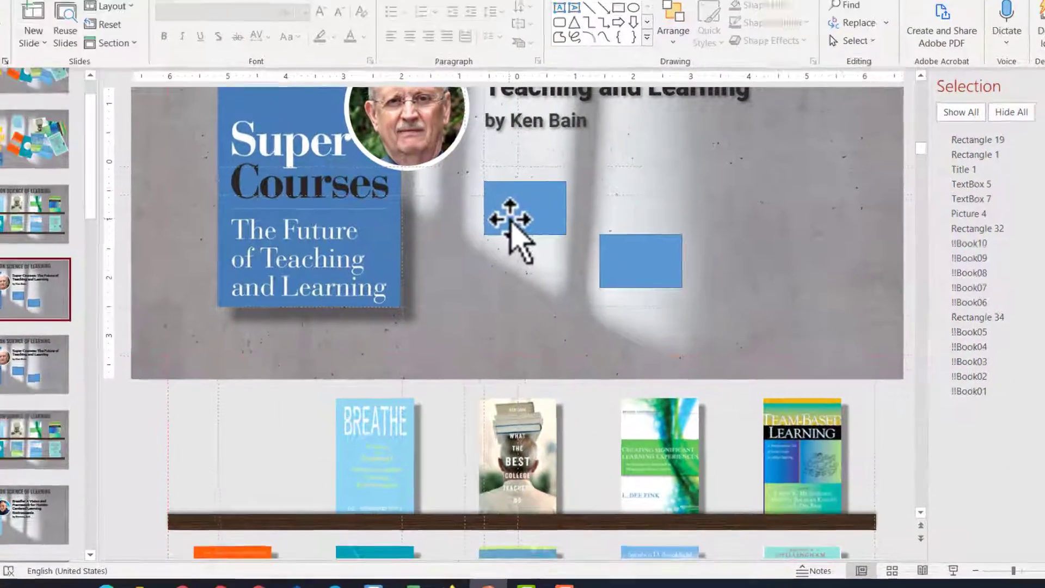
left_click(510, 218)
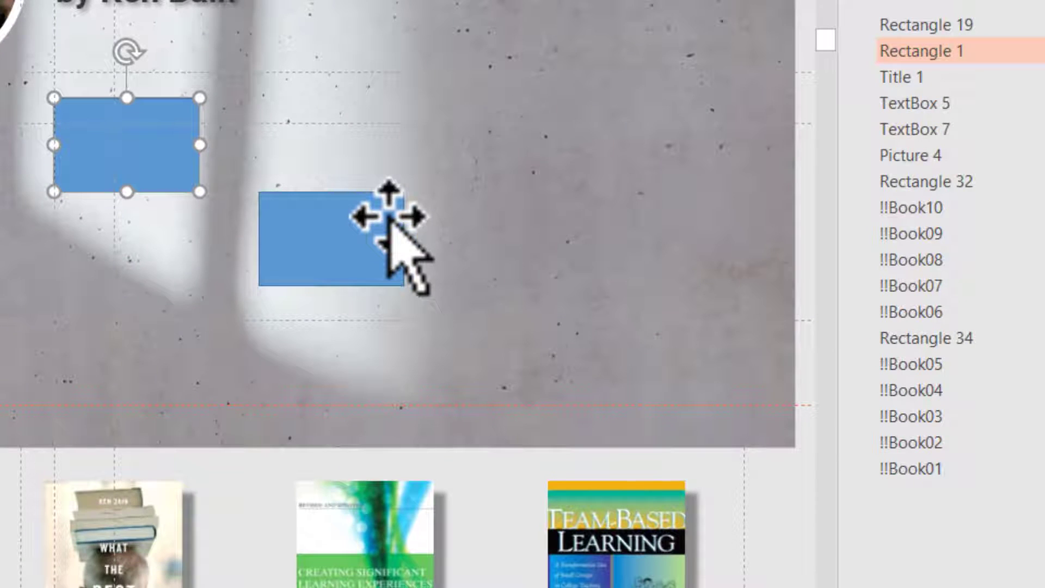
left_click(389, 218)
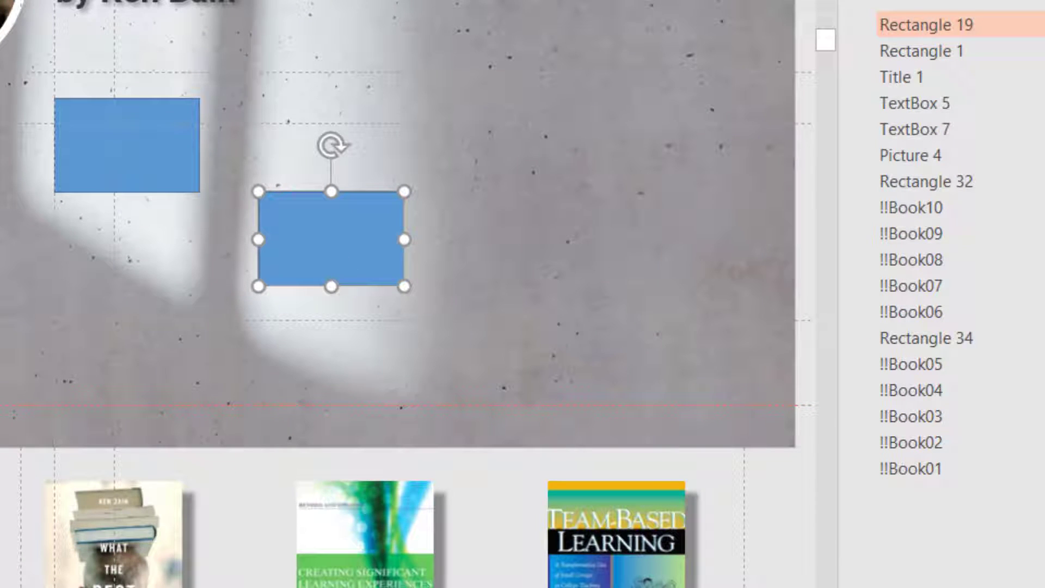
key("Escape")
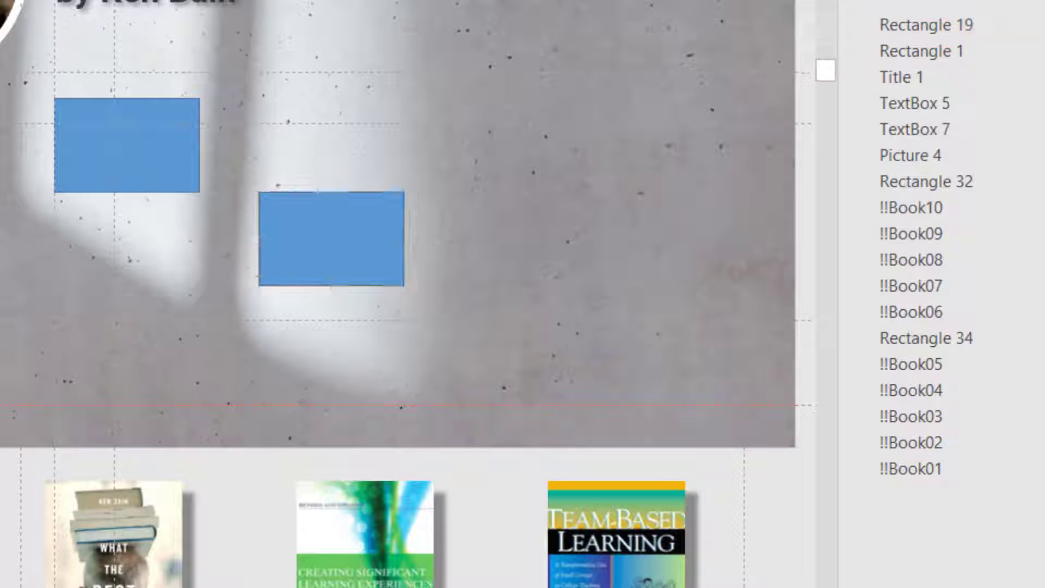
left_click(120, 183)
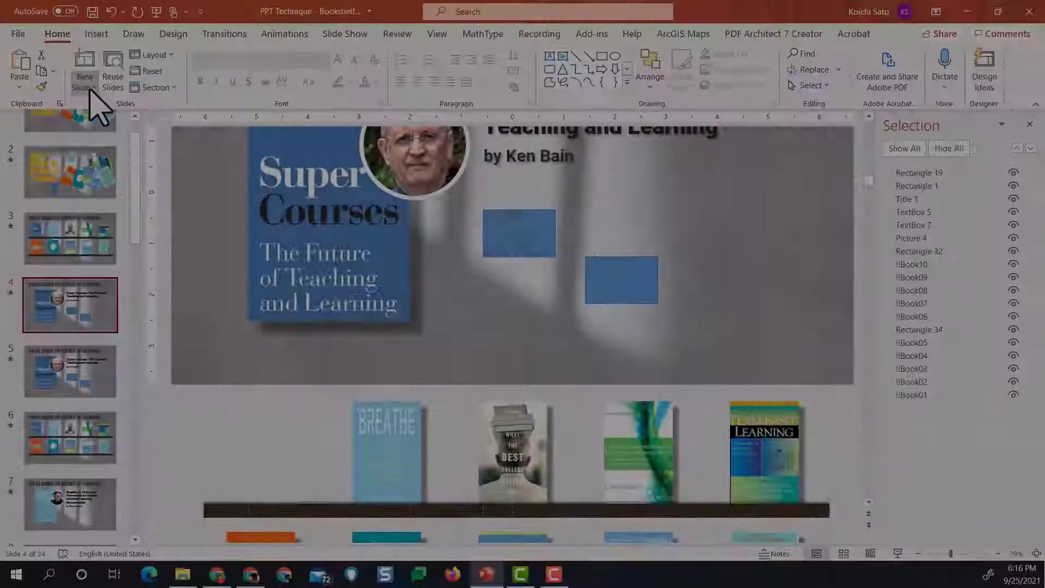
- Insert a Blank Slide from the No Logo theme and place it after slide 5
left_click(86, 82)
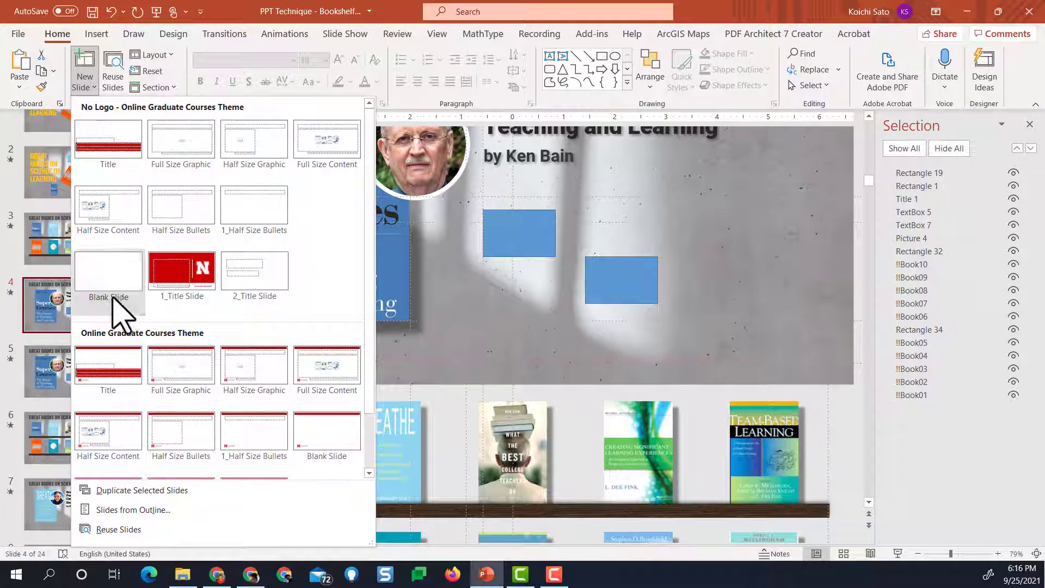
left_click(111, 291)
left_click_drag(109, 326, 101, 427)
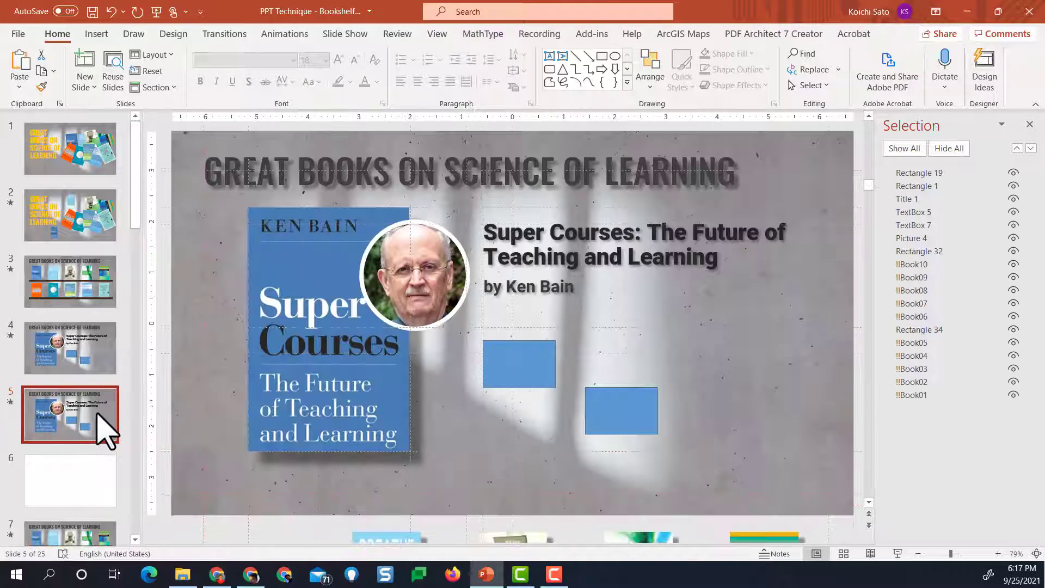
- Copy the lower-right rectangle from slide 5 onto the blank slide 6
left_click(626, 407)
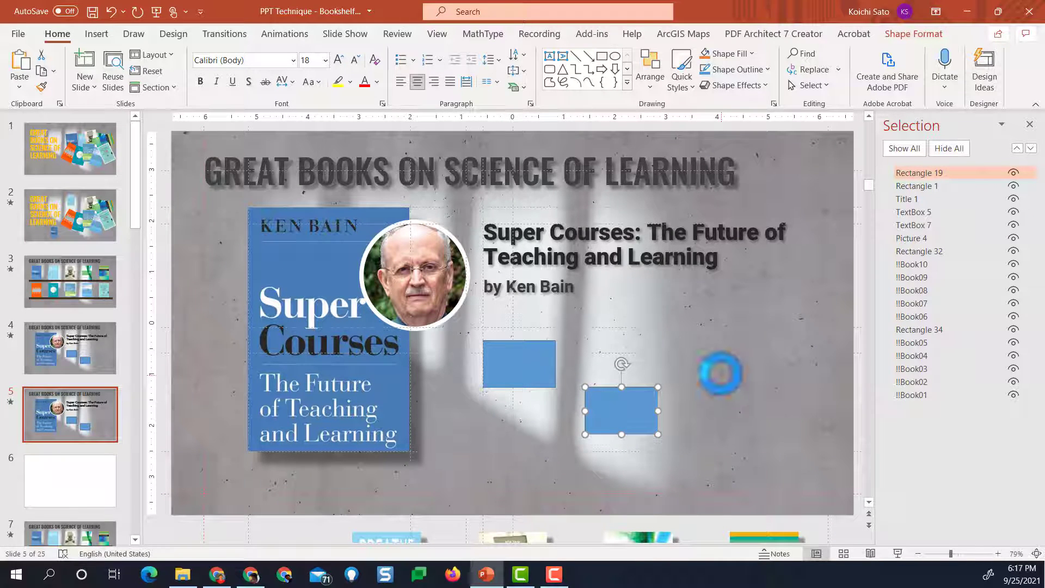
left_click(74, 479)
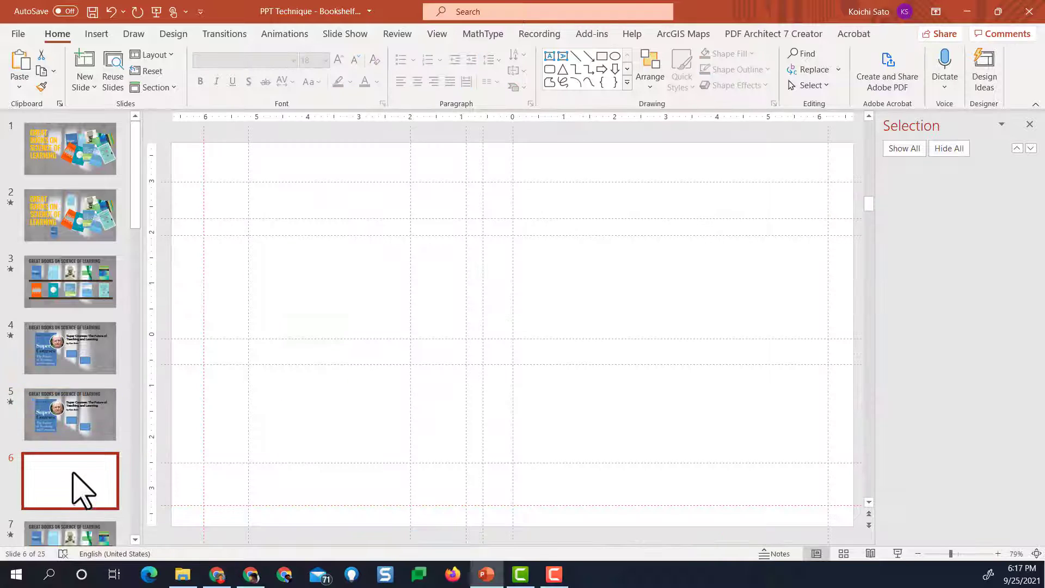
key("ctrl+v")
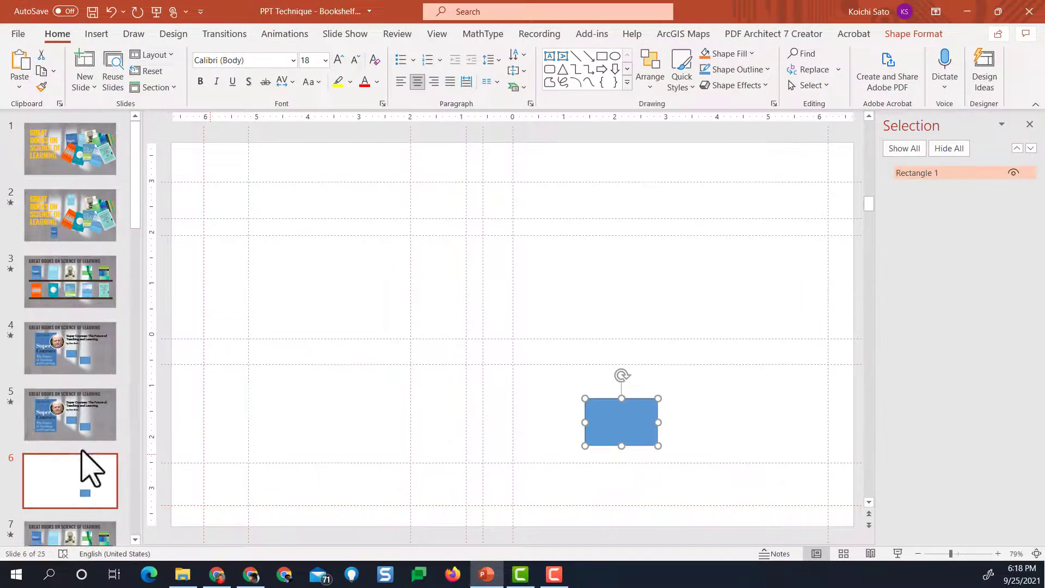
- Add a second copy of slide 5's lower-right rectangle to slide 6
left_click(76, 422)
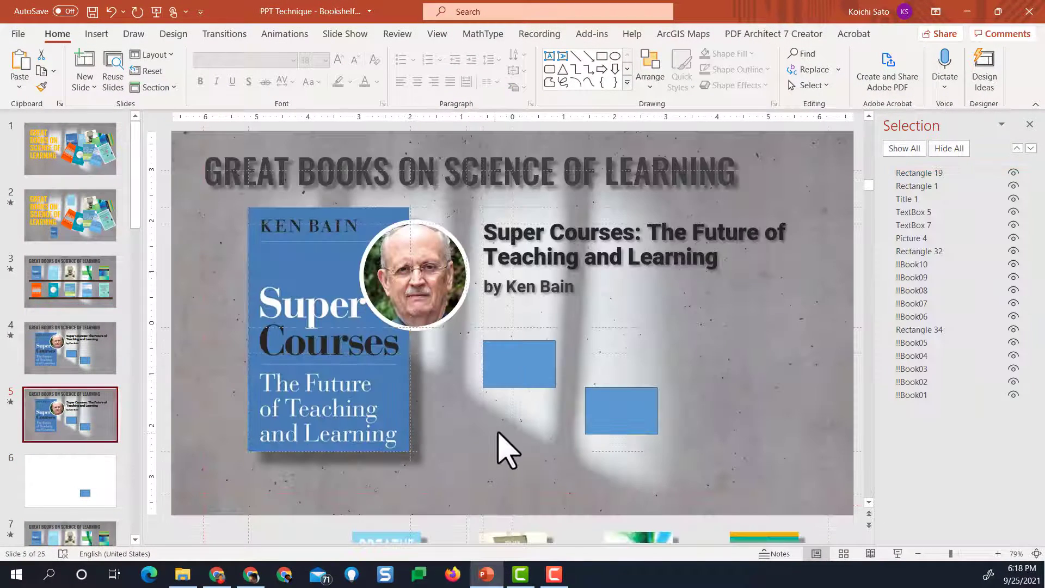
left_click(636, 405)
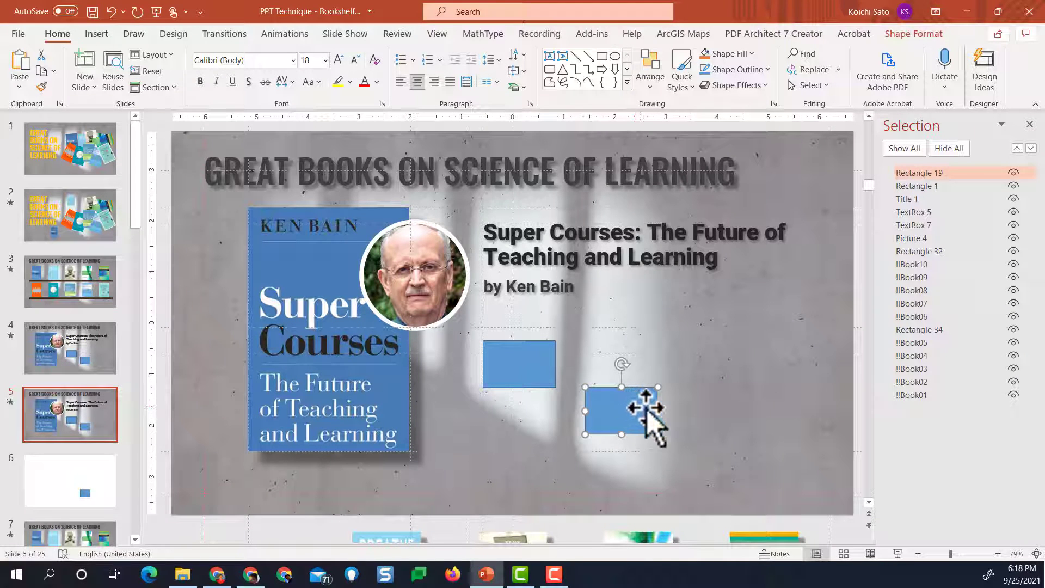
left_click(79, 471)
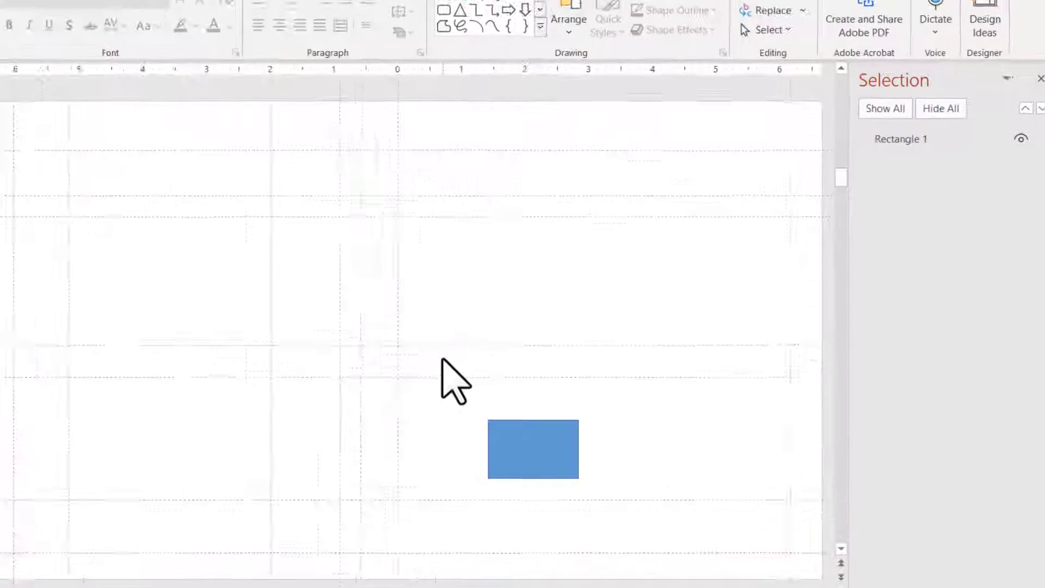
key("ctrl+d")
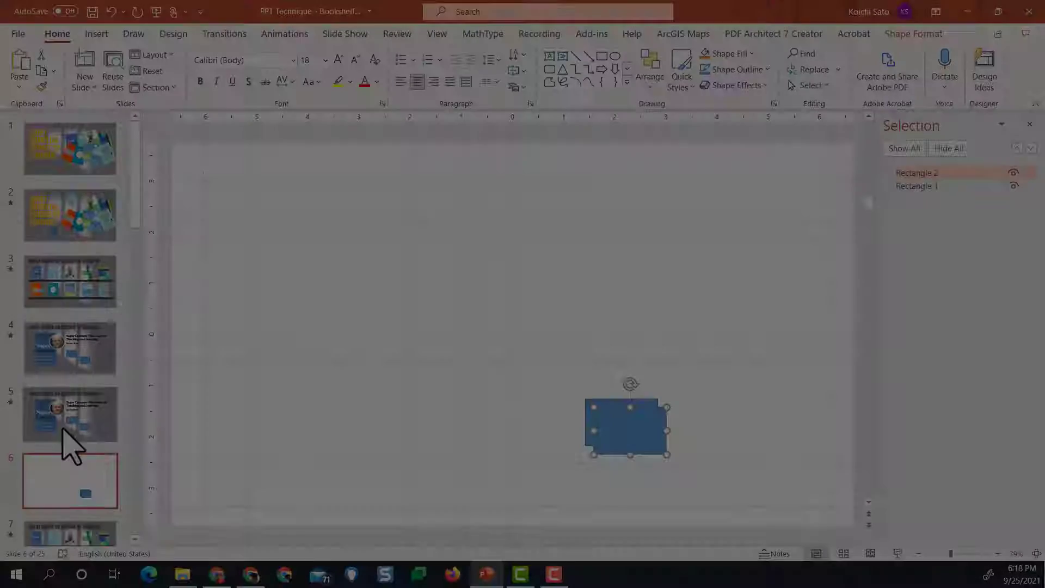
- Rename the lower-right rectangle on slide 5 as !!Rectangle 19
left_click(68, 426)
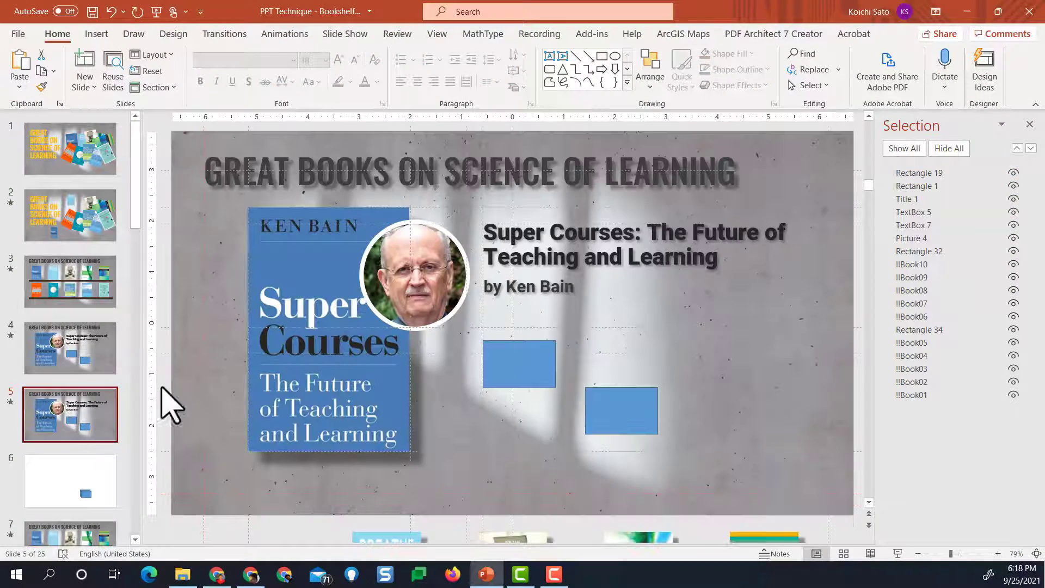
left_click(618, 412)
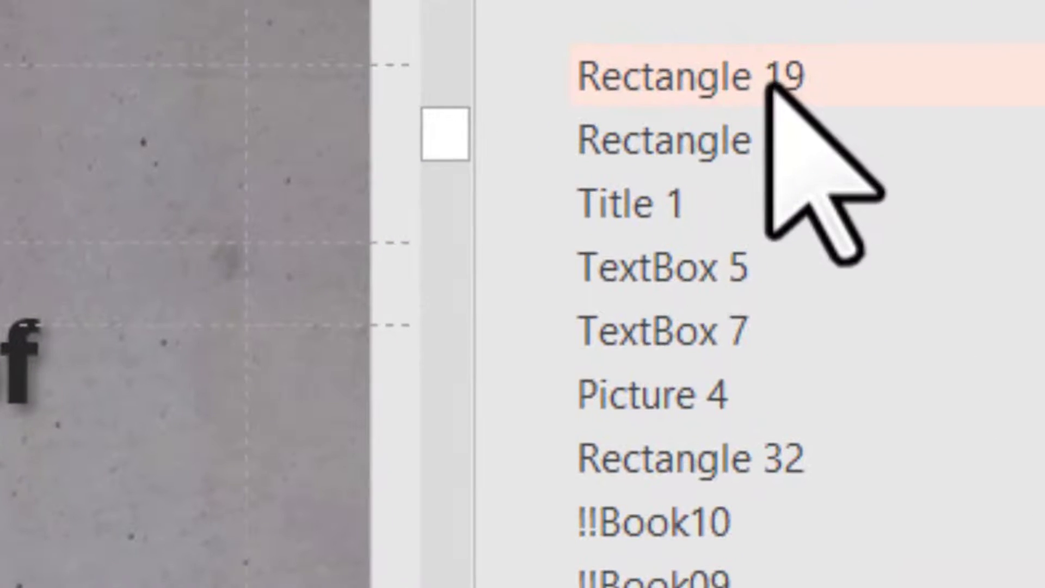
left_click(767, 85)
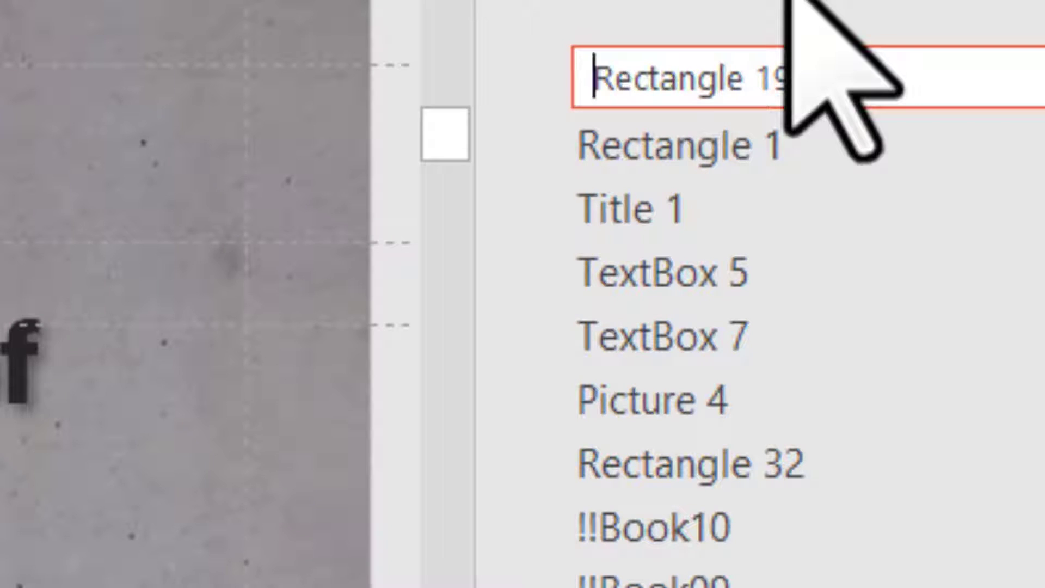
type("!!")
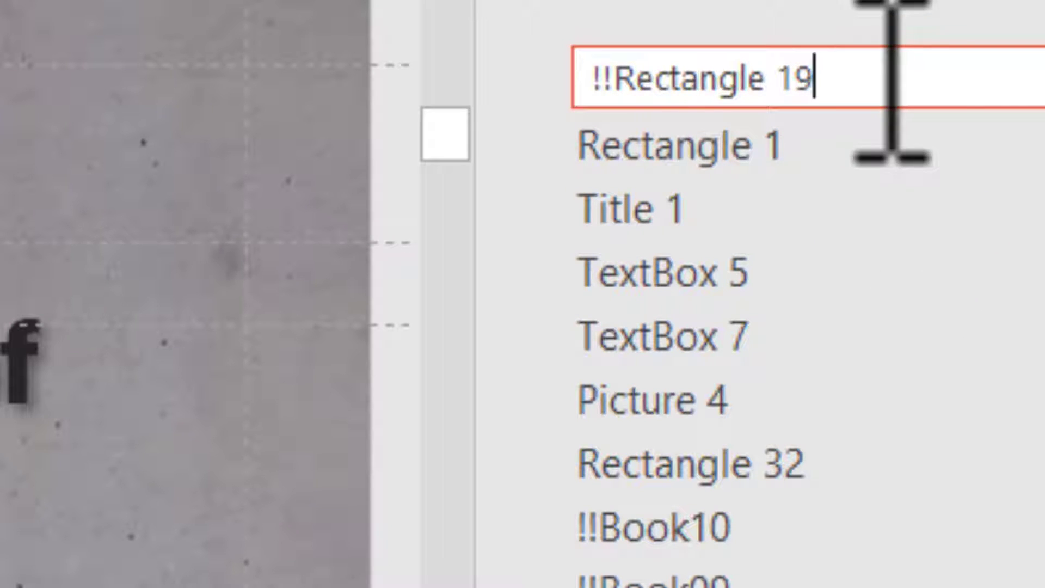
key("Return")
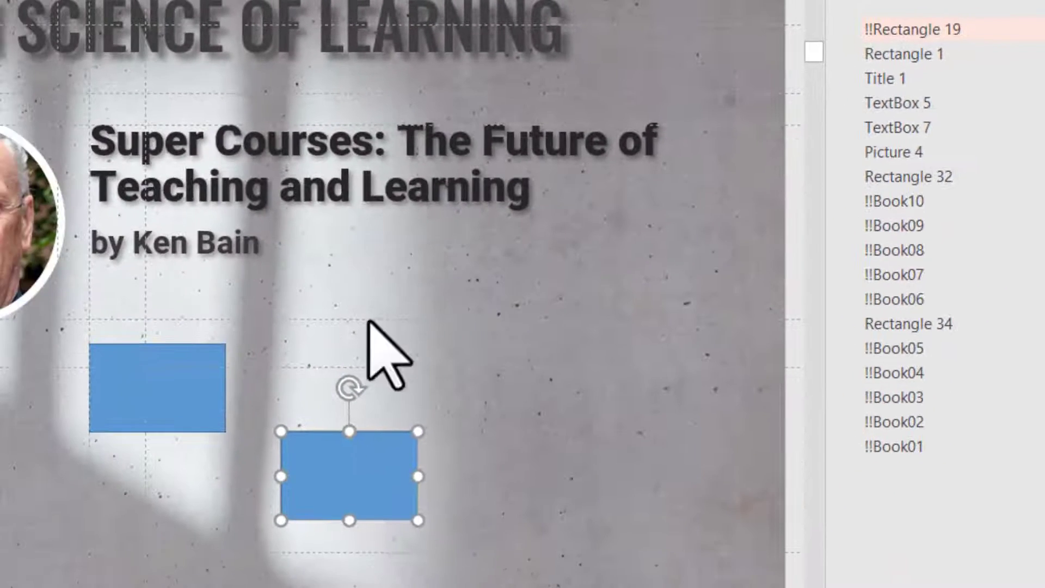
- Copy the !!Rectangle 19 shape from slide 5 to slide 6 and place it above the other two rectangles
left_click(373, 479)
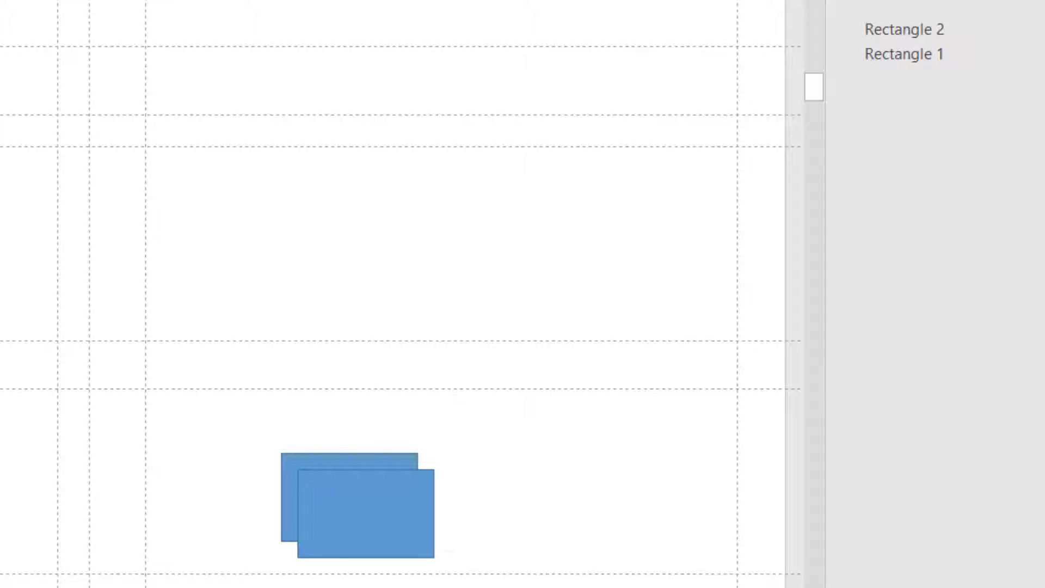
key("ctrl+v")
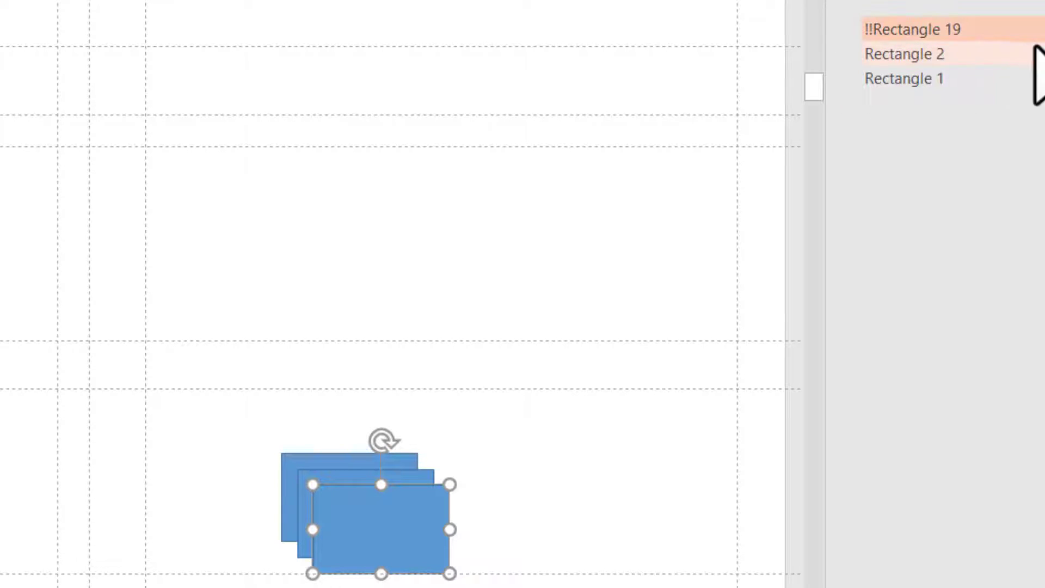
left_click_drag(356, 528, 459, 320)
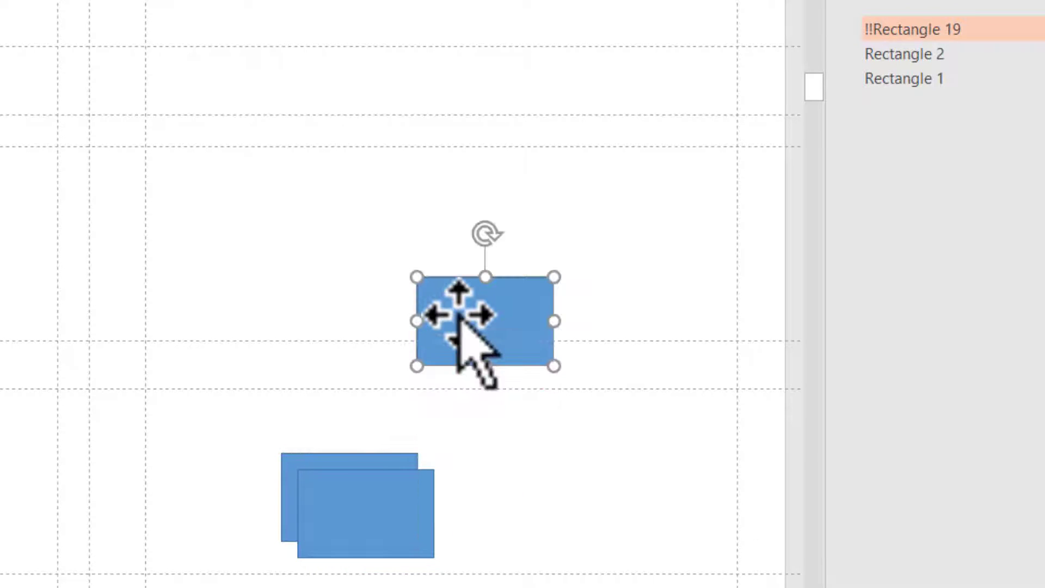